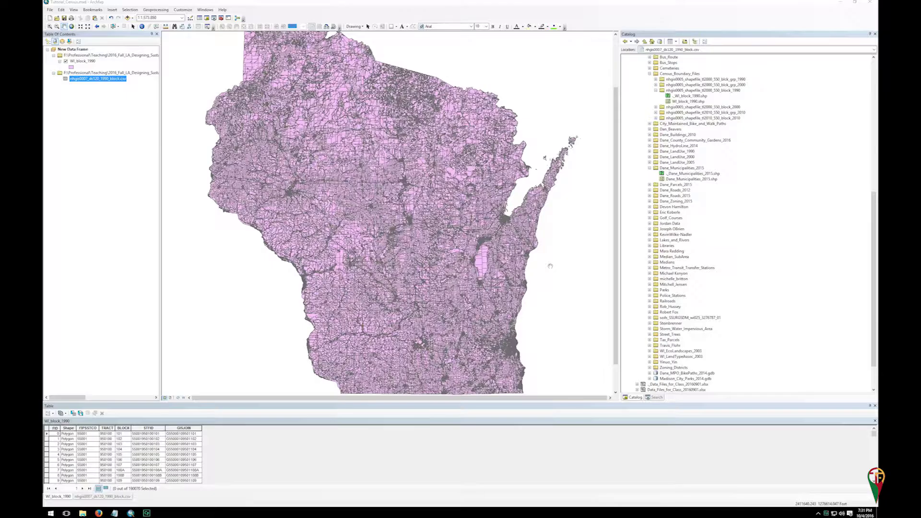
Add Dane_Municipalities_2015.shp to the map and draw it above WI_block_1990.
left_click(679, 179)
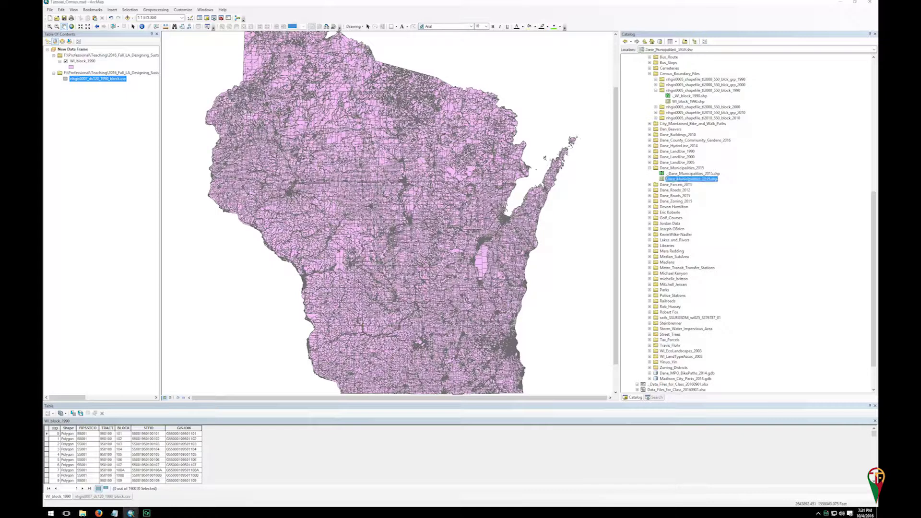
left_click_drag(170, 88, 121, 62)
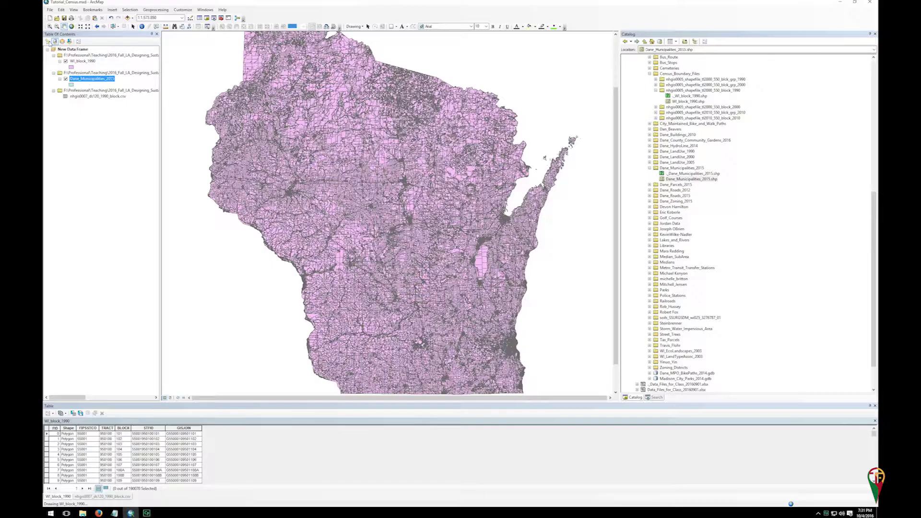
left_click(49, 42)
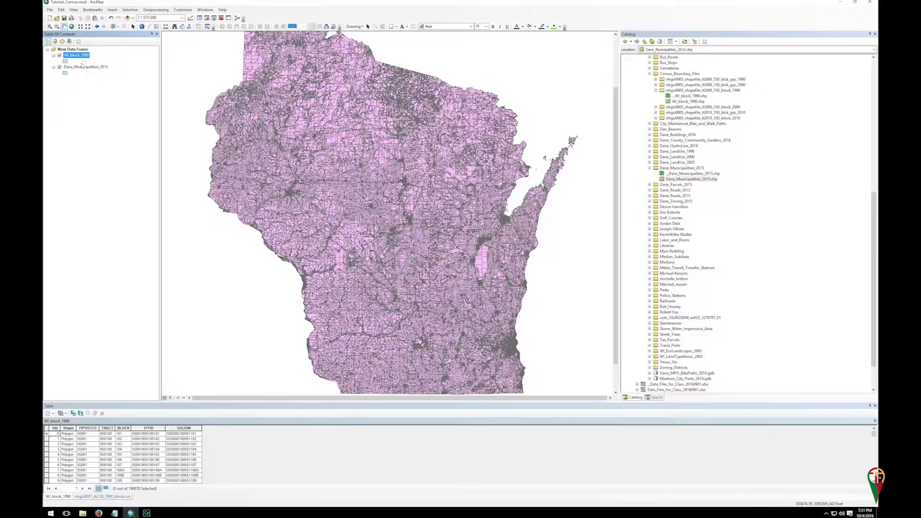
left_click_drag(83, 67, 81, 53)
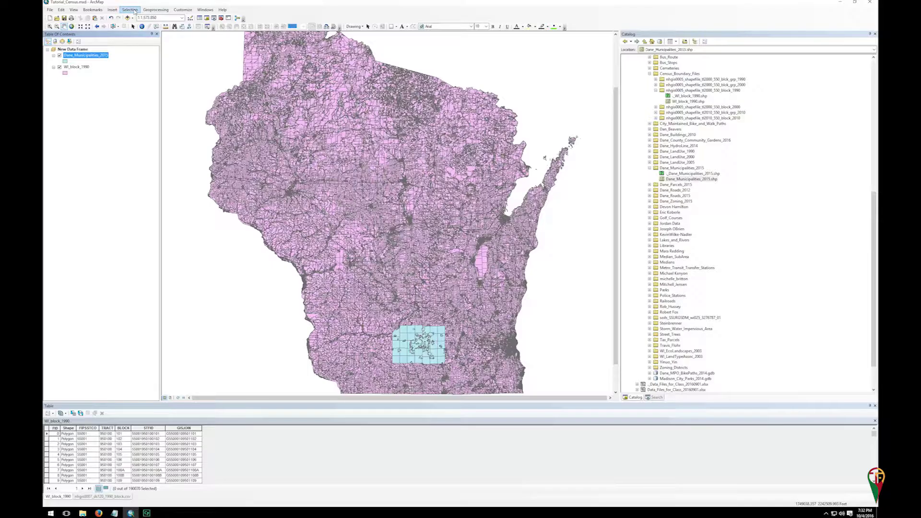
left_click(135, 11)
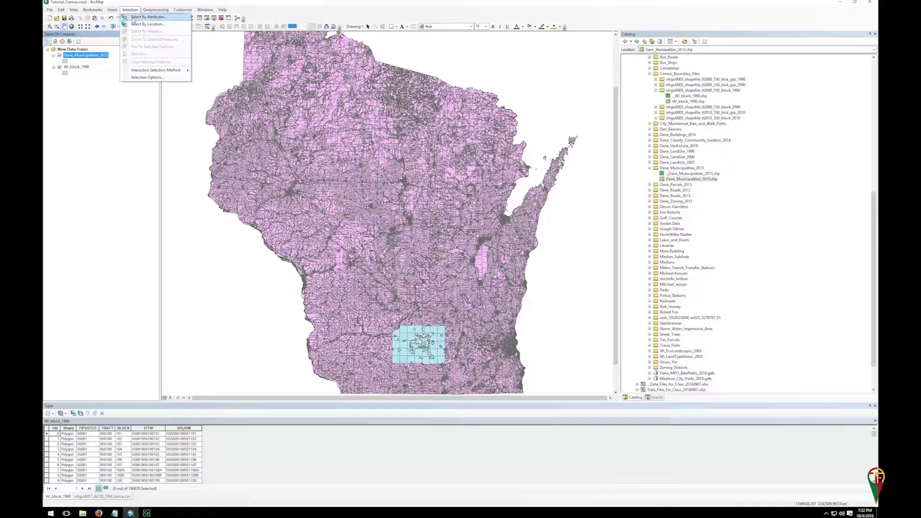
Select the WI_block_1990 blocks that intersect Dane_Municipalities_2015 using Select By Location.
left_click(136, 27)
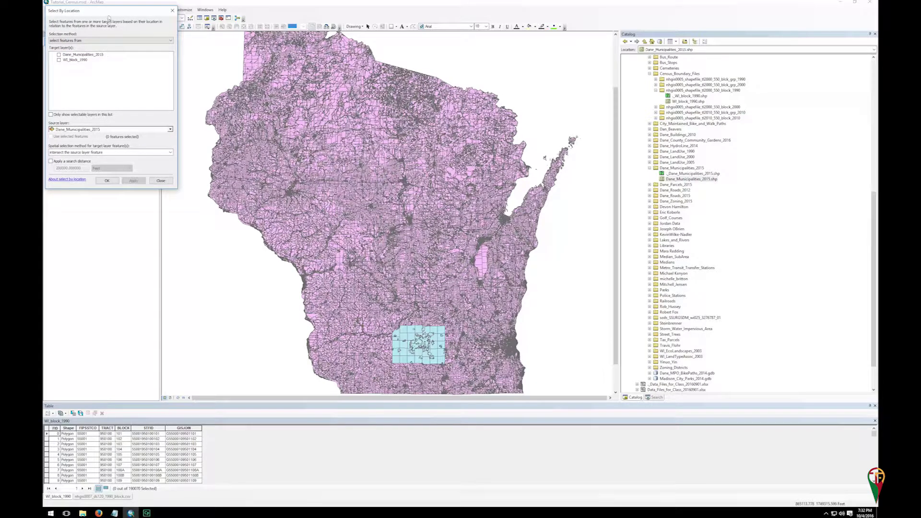
left_click_drag(110, 16, 371, 128)
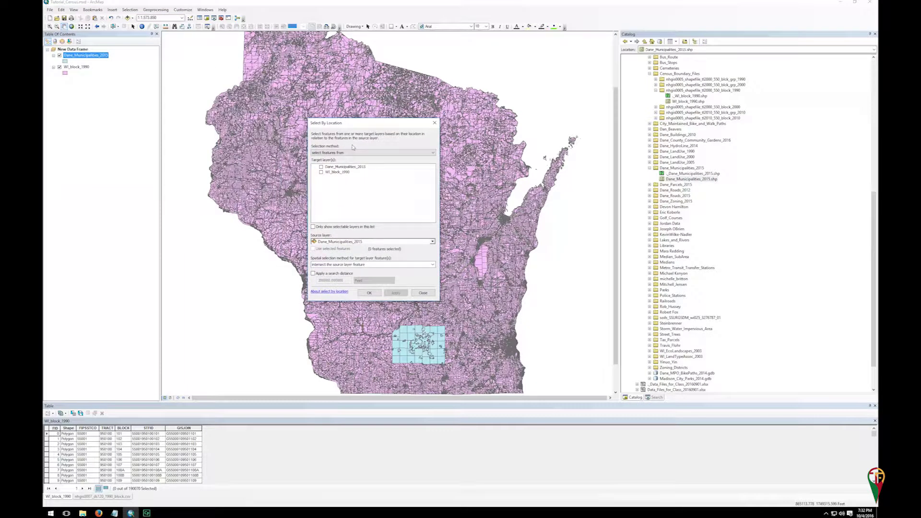
left_click(320, 172)
left_click(394, 293)
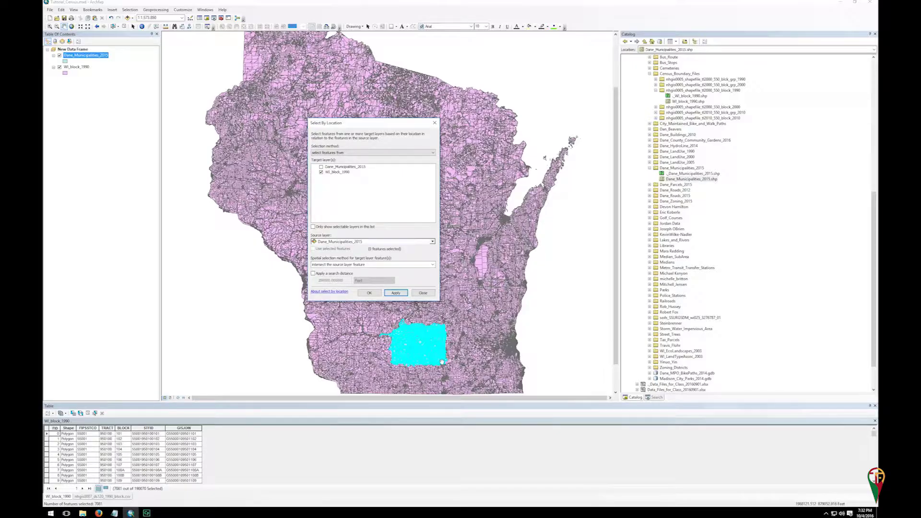
left_click(369, 293)
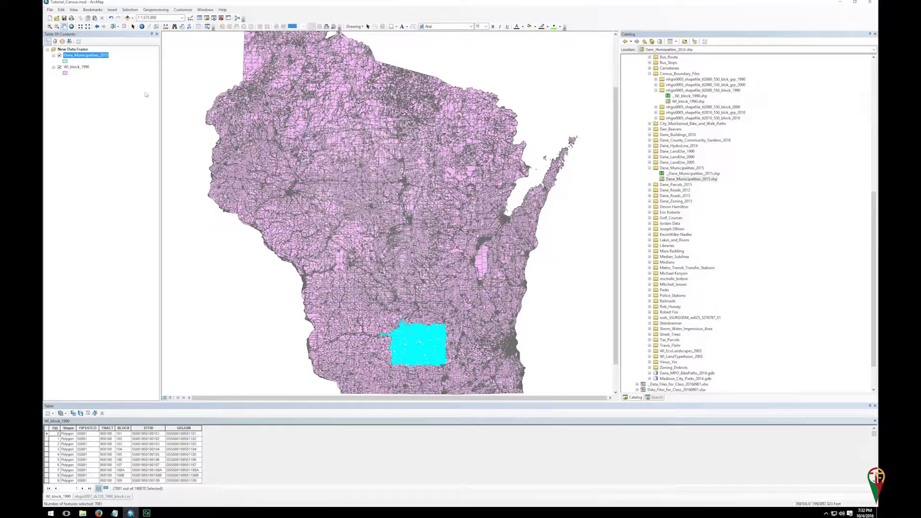
right_click(91, 56)
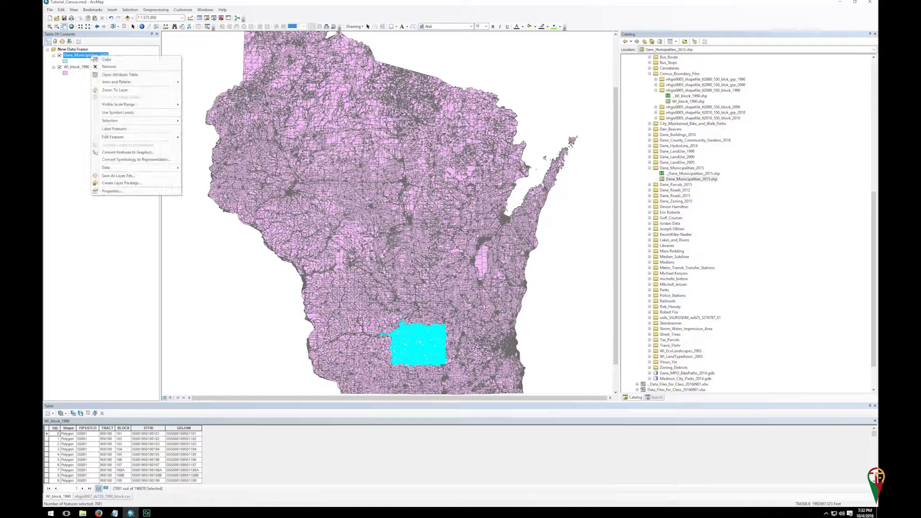
mouse_move(106, 167)
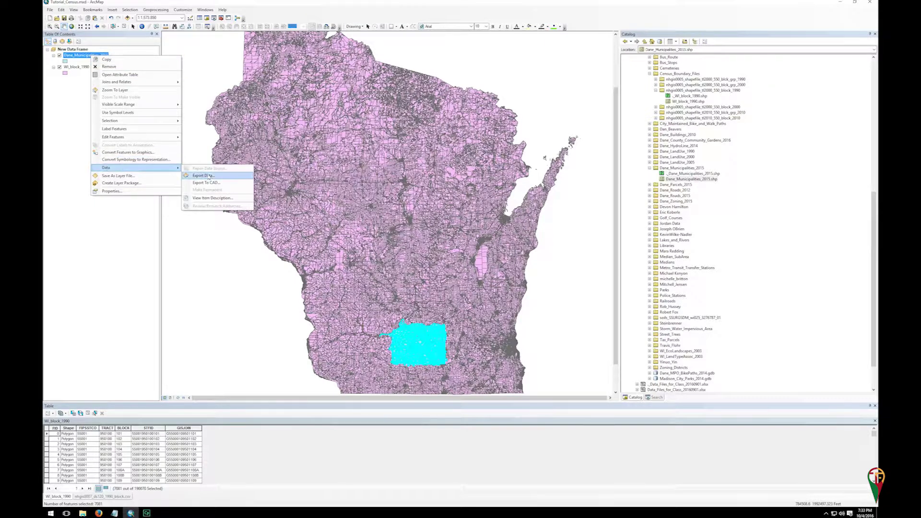
left_click(210, 177)
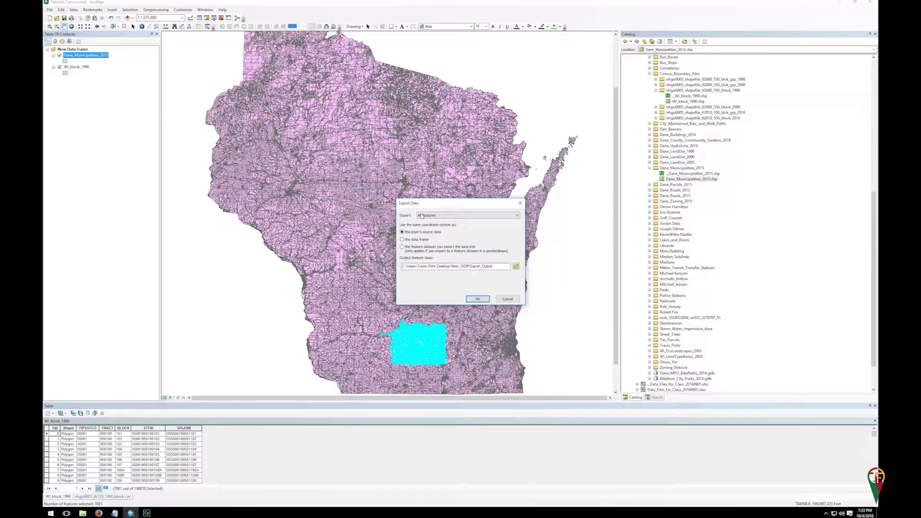
left_click(437, 216)
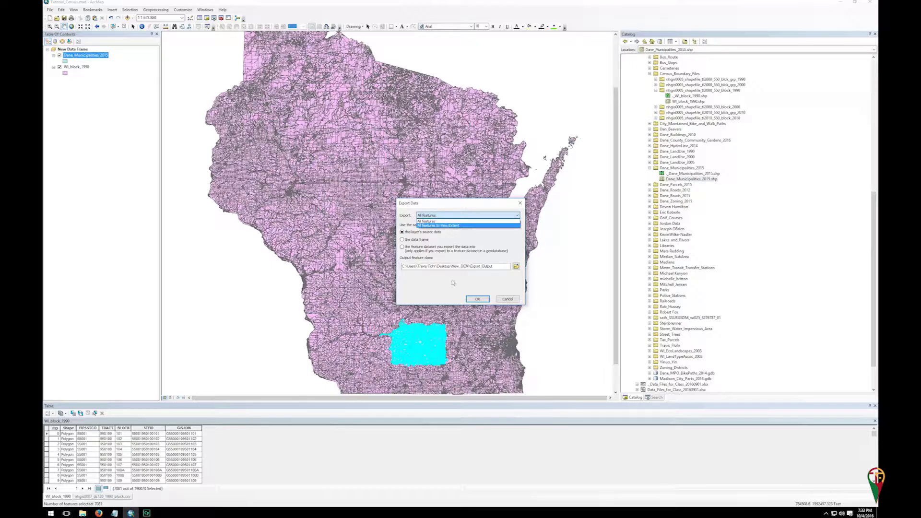
left_click(518, 303)
left_click(510, 300)
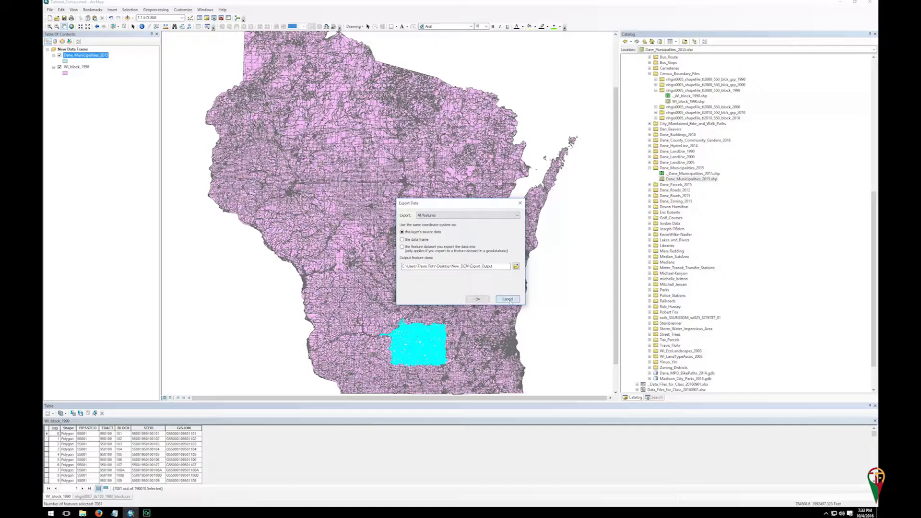
right_click(80, 67)
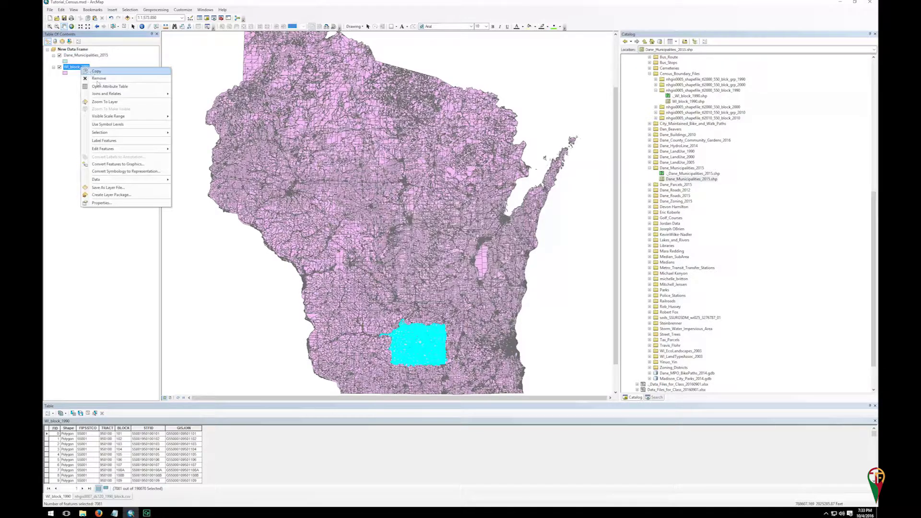
Set the export output location to the F:\Processed_Data\Vector folder.
mouse_move(144, 180)
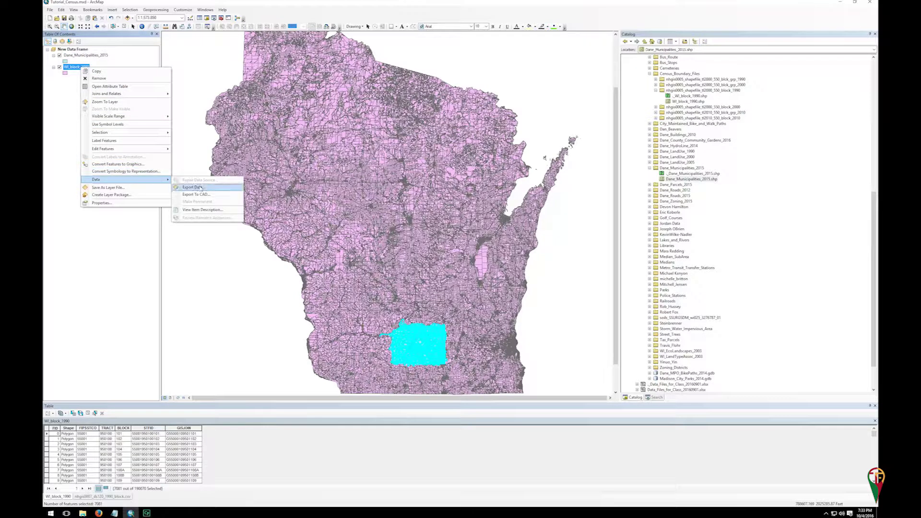
left_click(201, 187)
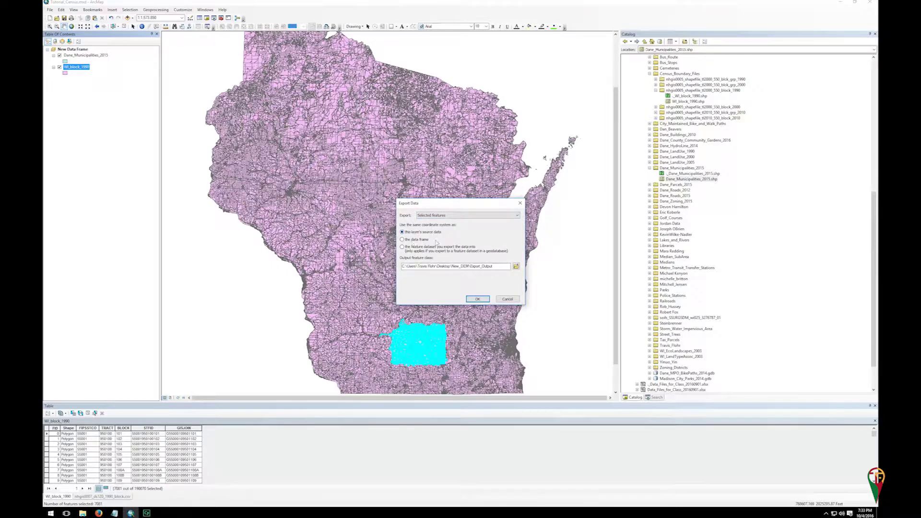
left_click(515, 265)
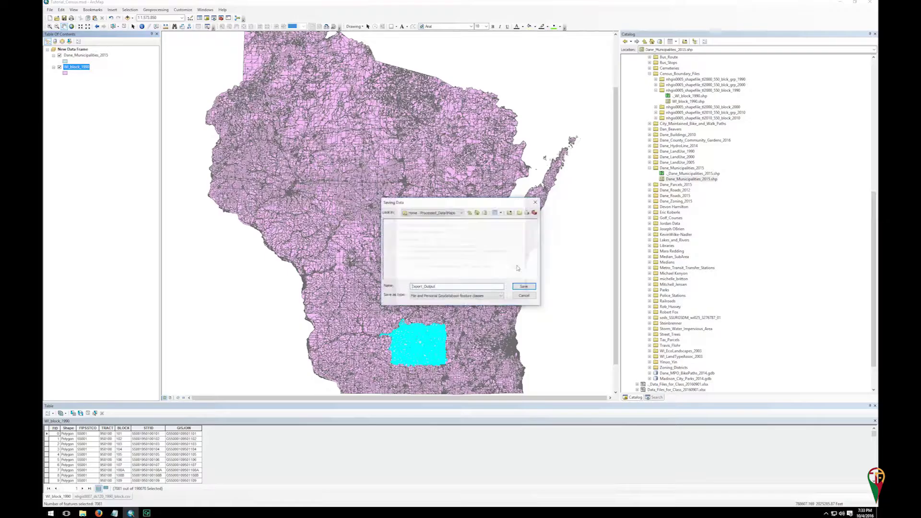
left_click(461, 212)
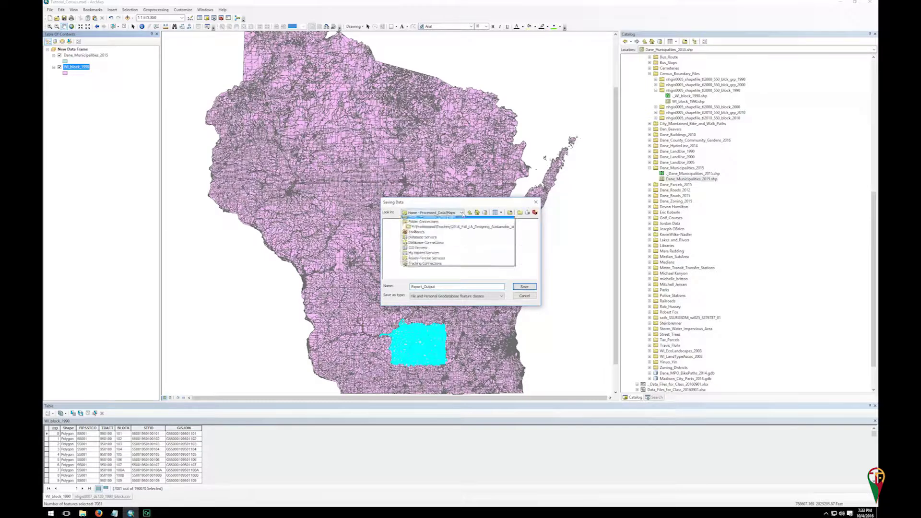
left_click(451, 230)
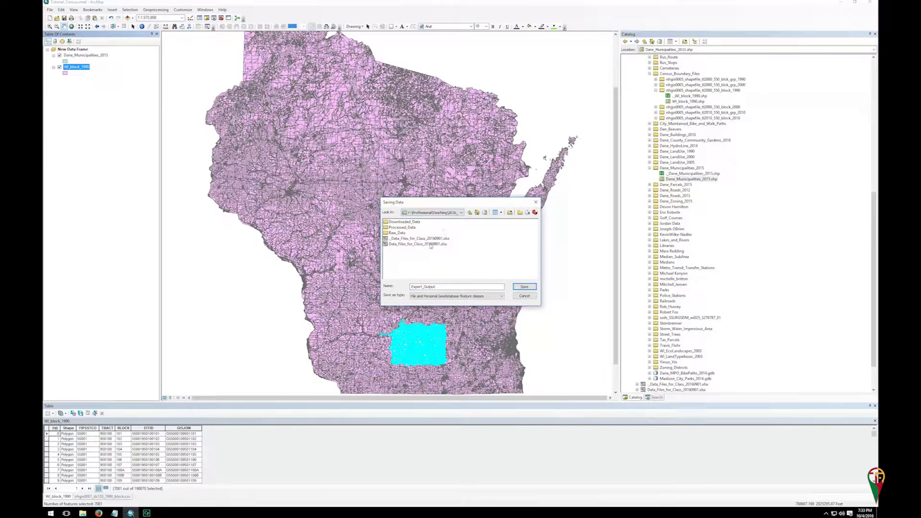
left_click(411, 228)
double_click(411, 228)
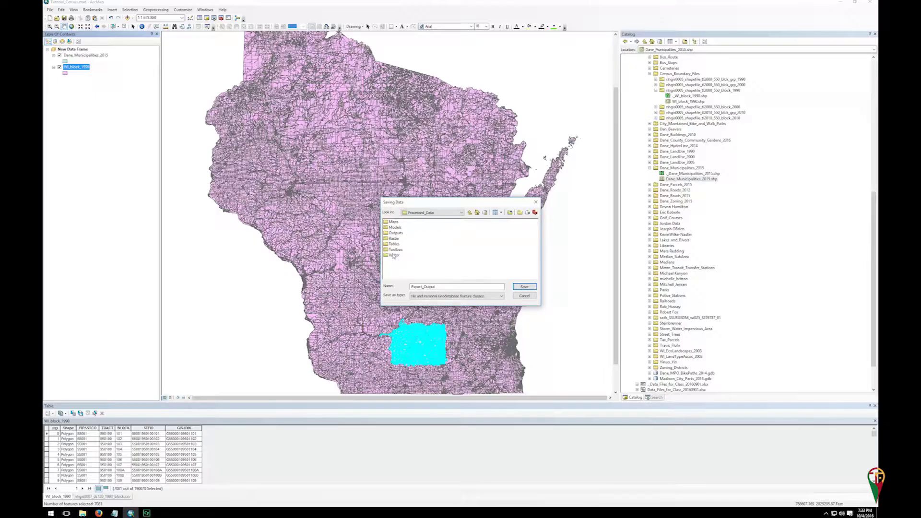
double_click(393, 254)
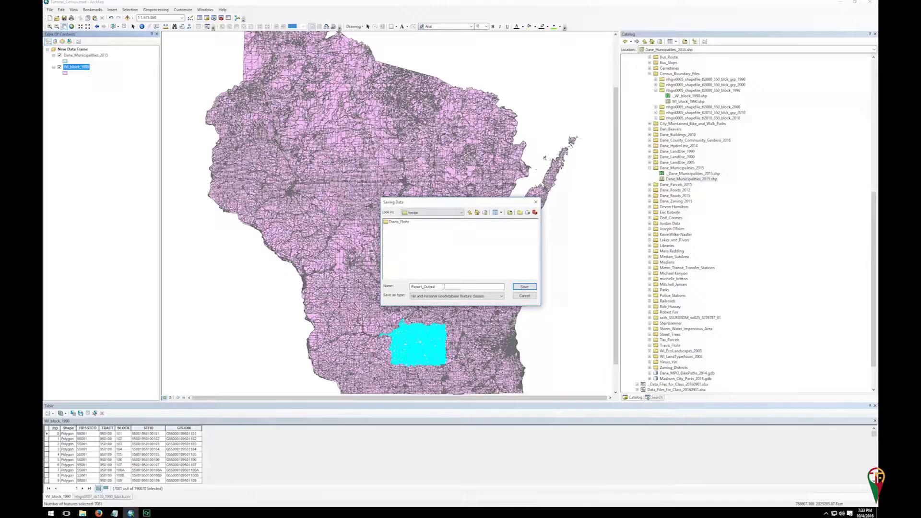
Name the output Dane_Co_Census_Blocks_1990_1 as a Shapefile and run the export.
double_click(445, 286)
type("Dane_Co_Cens")
key("BackSpace")
key("BackSpace")
key("BackSpace")
key("BackSpace")
left_click(474, 296)
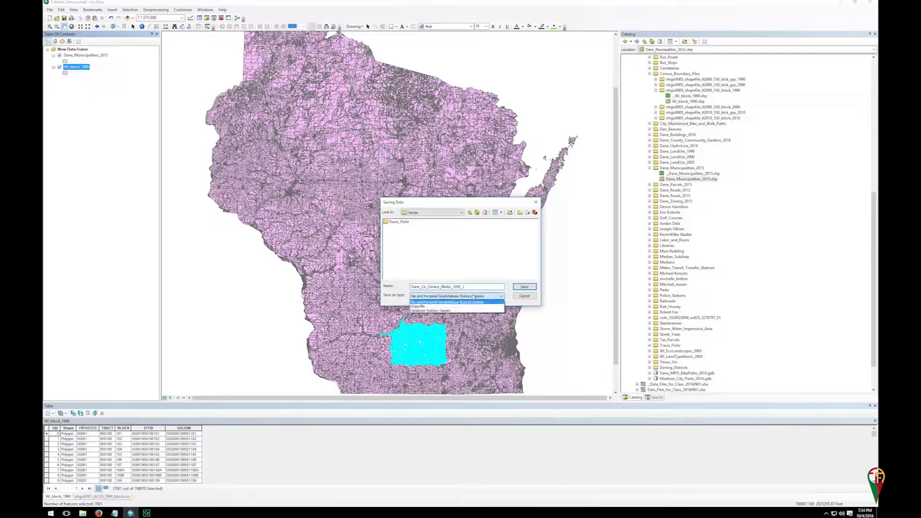
left_click(416, 306)
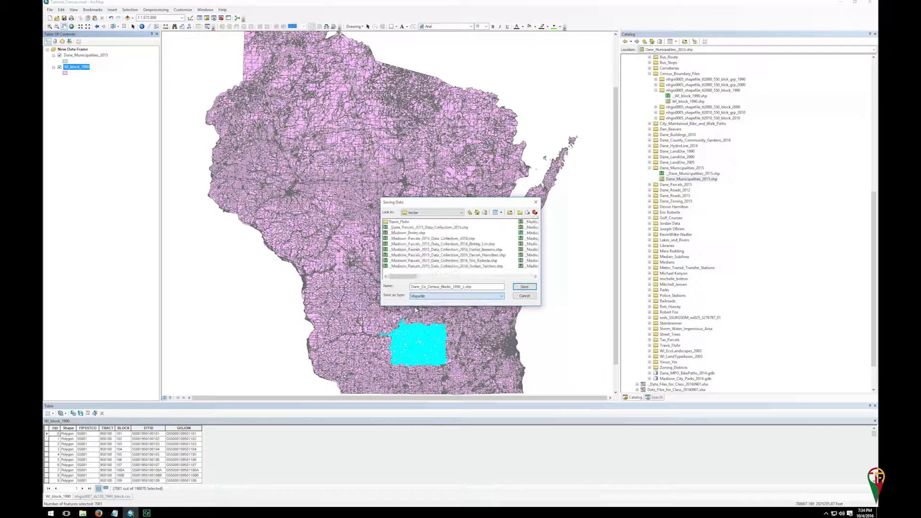
left_click(523, 286)
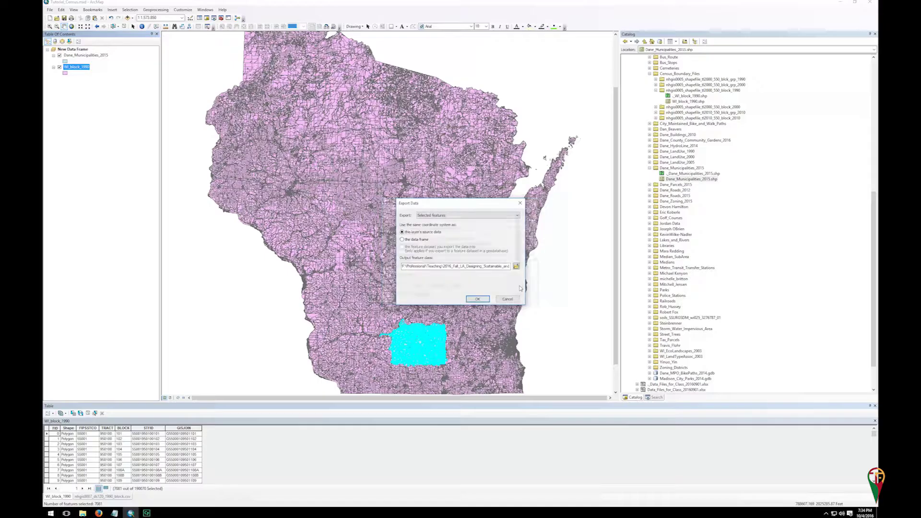
left_click(472, 298)
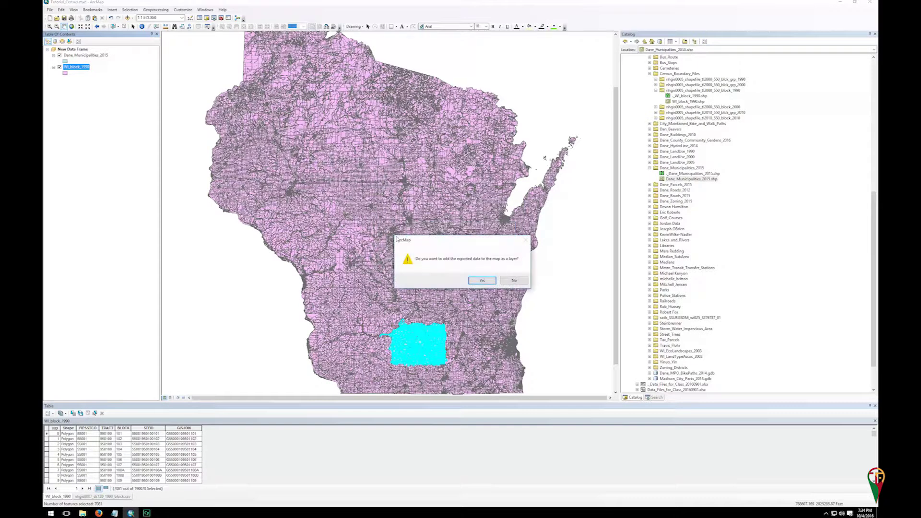
Add Dane_Co_Census_Blocks_1990_1 as a layer, clear the selection, and hide WI_block_1990.
left_click(480, 281)
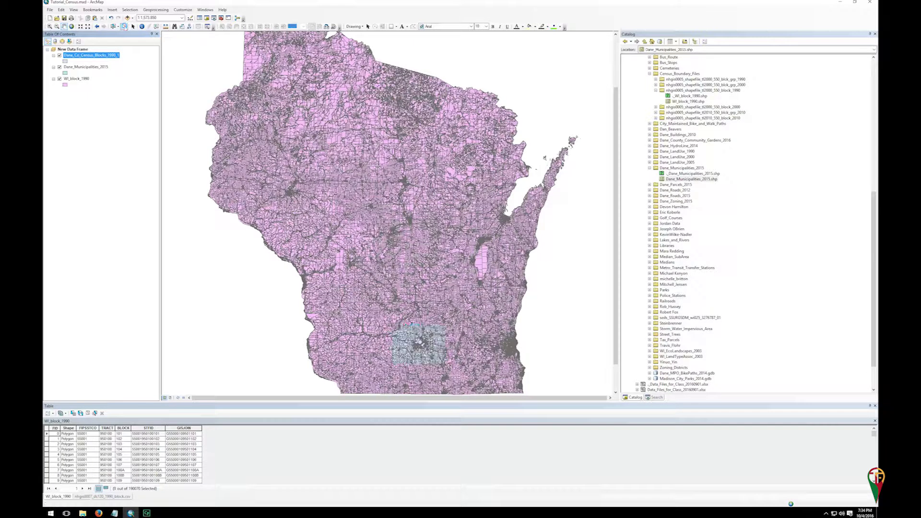
left_click(124, 26)
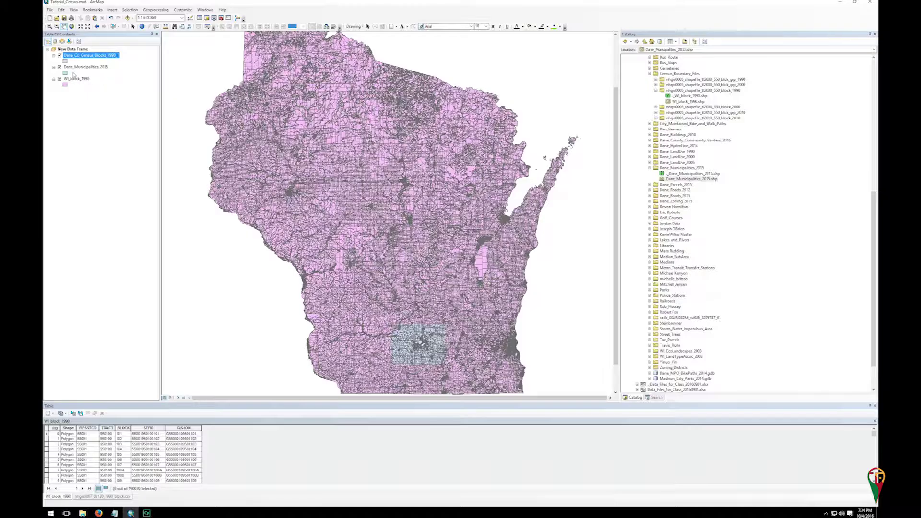
left_click(59, 78)
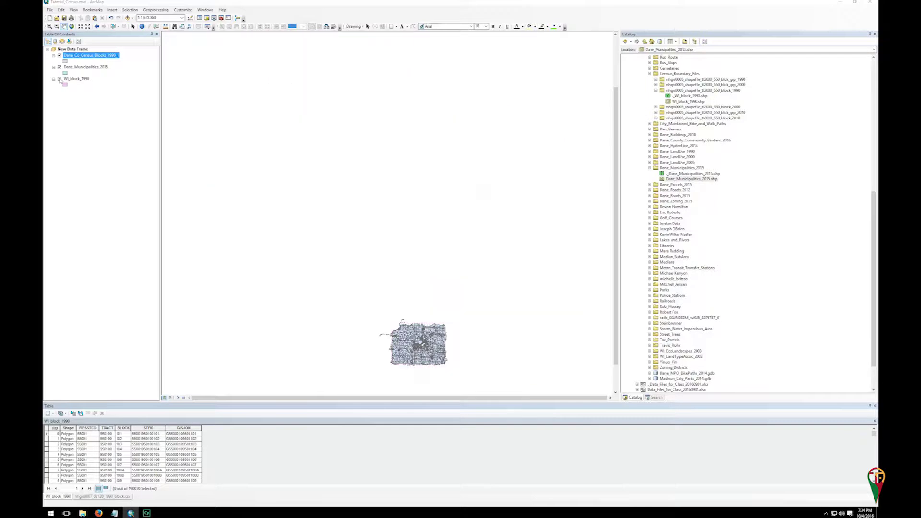
Move Dane_Municipalities_2015 above the county blocks and give it a hollow fill with red outline.
left_click(94, 67)
left_click_drag(93, 67, 91, 53)
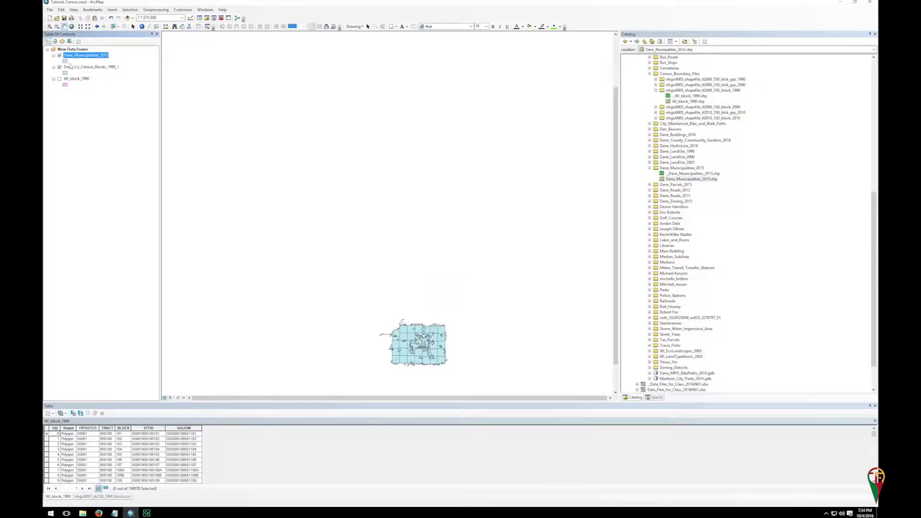
left_click(66, 61)
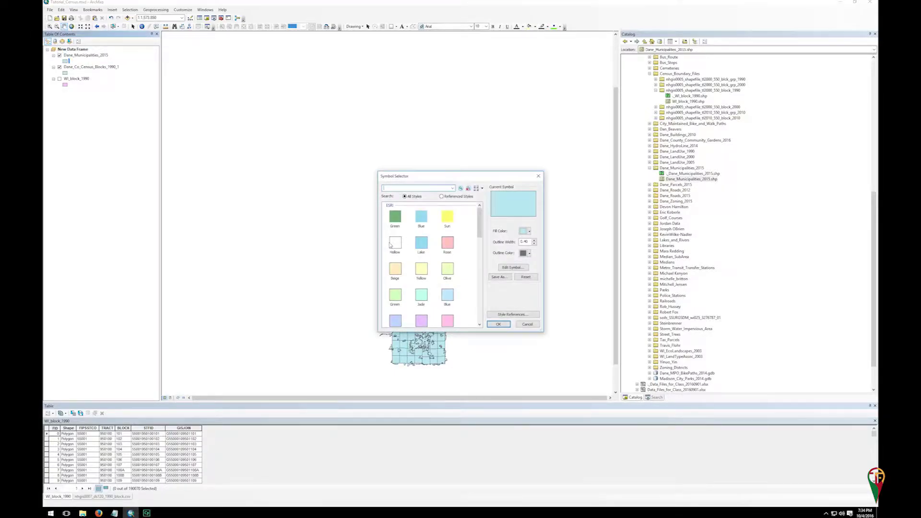
left_click(405, 243)
left_click(529, 253)
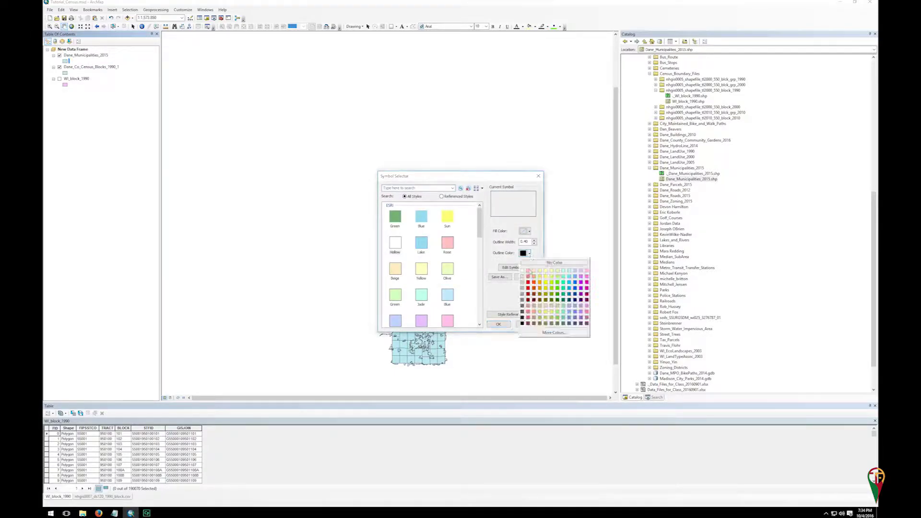
left_click(528, 283)
left_click(498, 324)
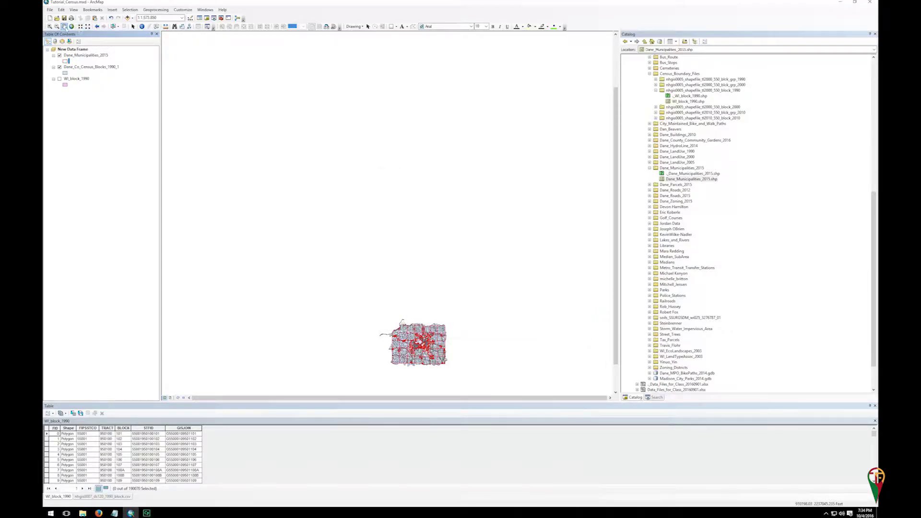
left_click(50, 27)
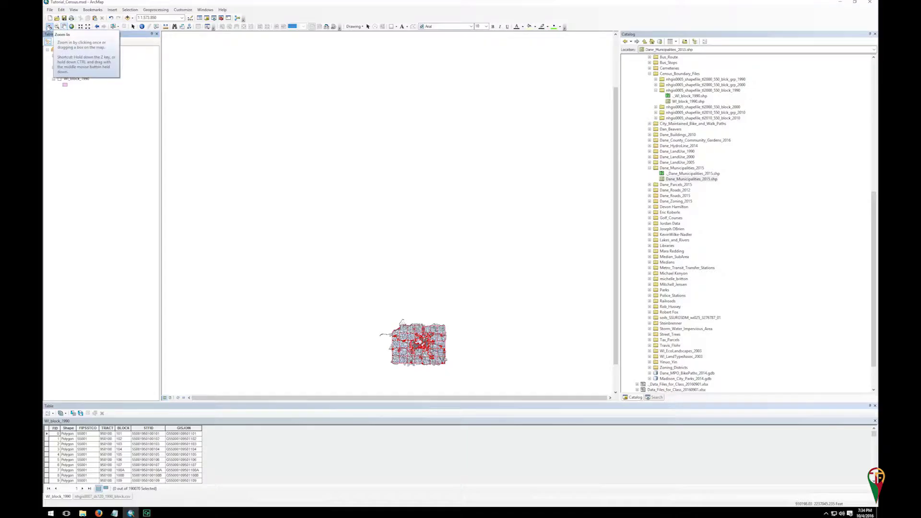
left_click_drag(397, 316, 456, 347)
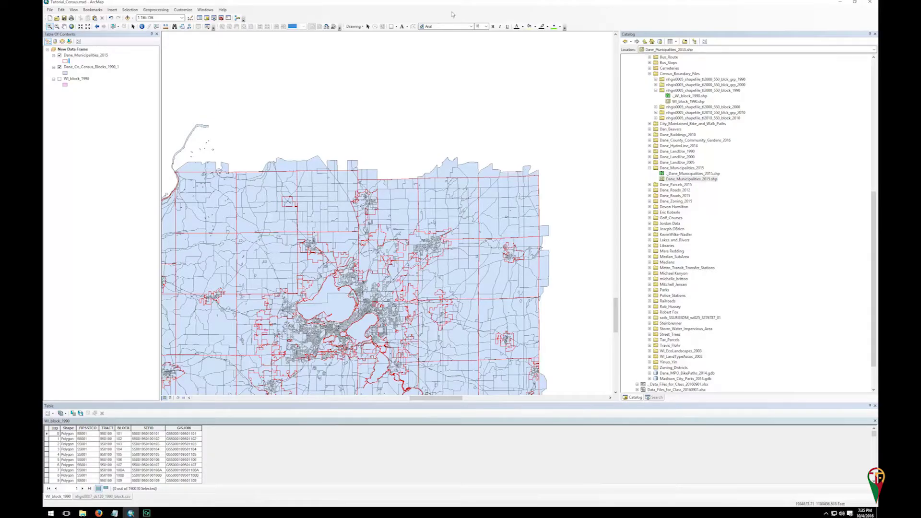
left_click(71, 27)
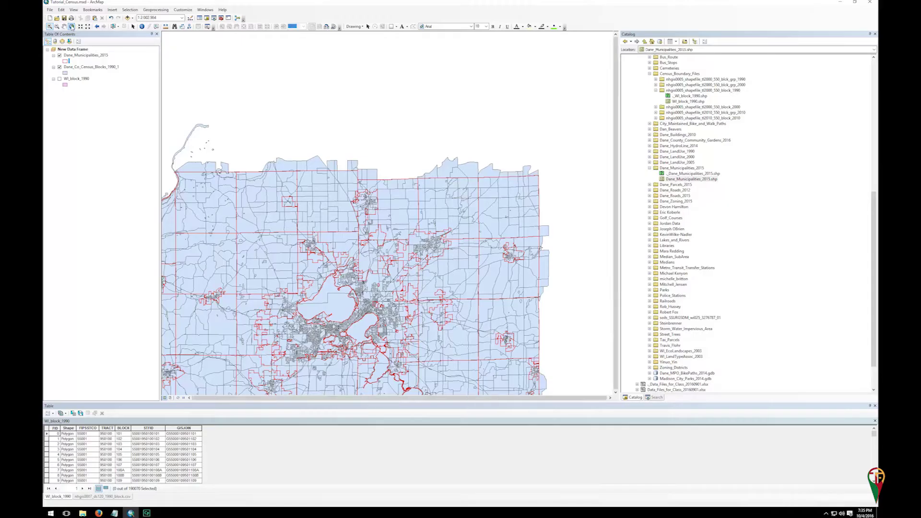